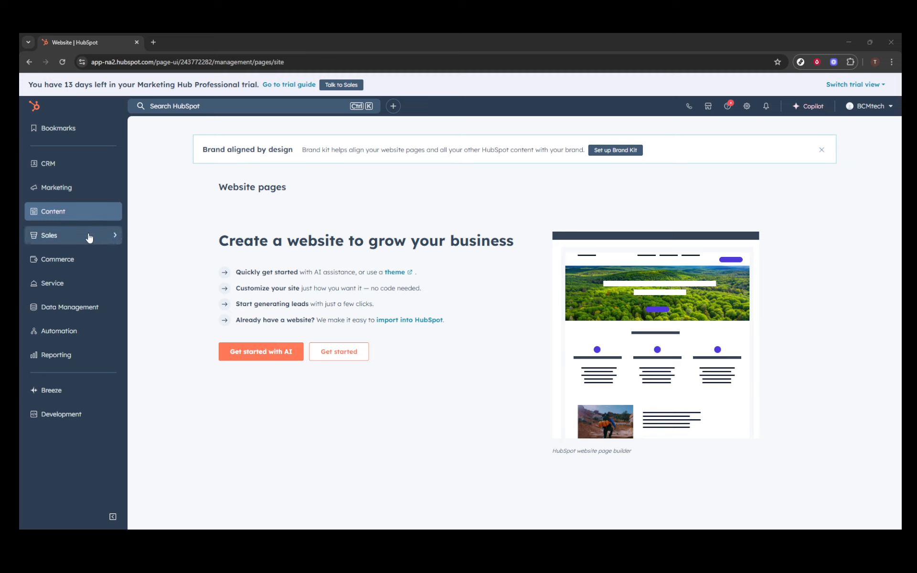
Start creating a commerce subscription that is billed by sharing a payment link
left_click(91, 265)
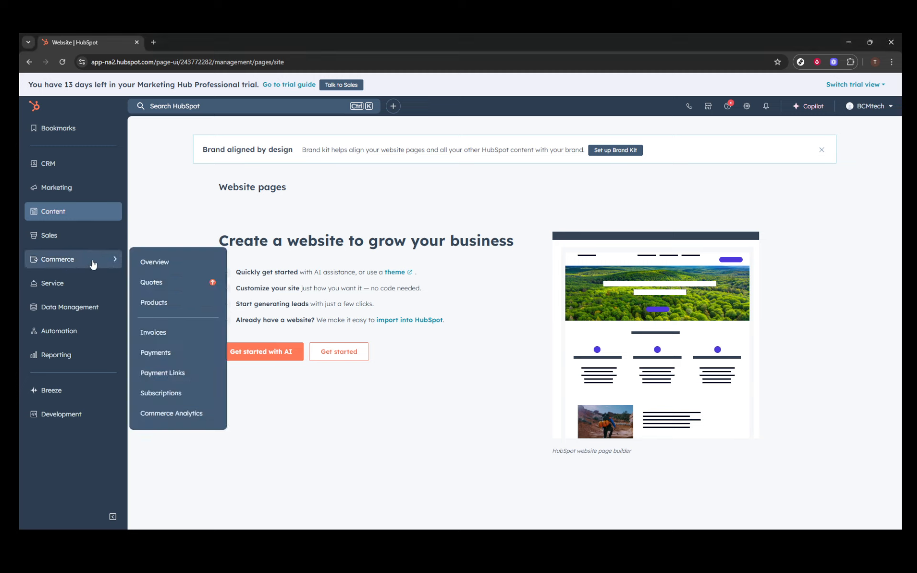
left_click(159, 392)
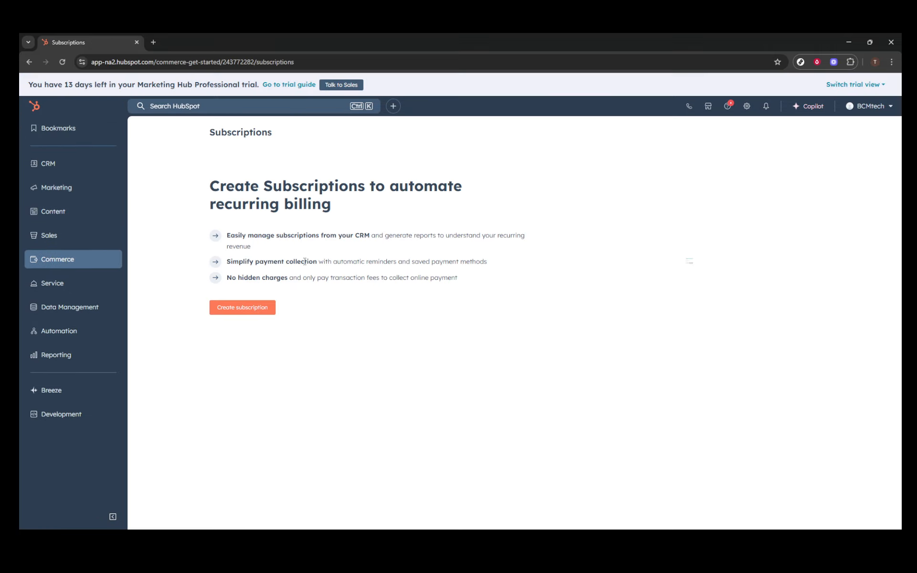
left_click(237, 307)
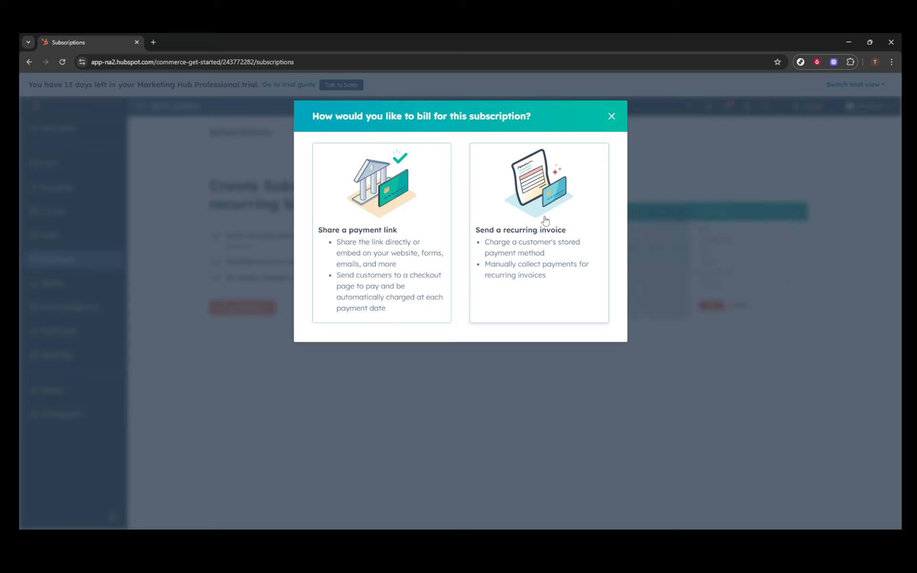
left_click(370, 220)
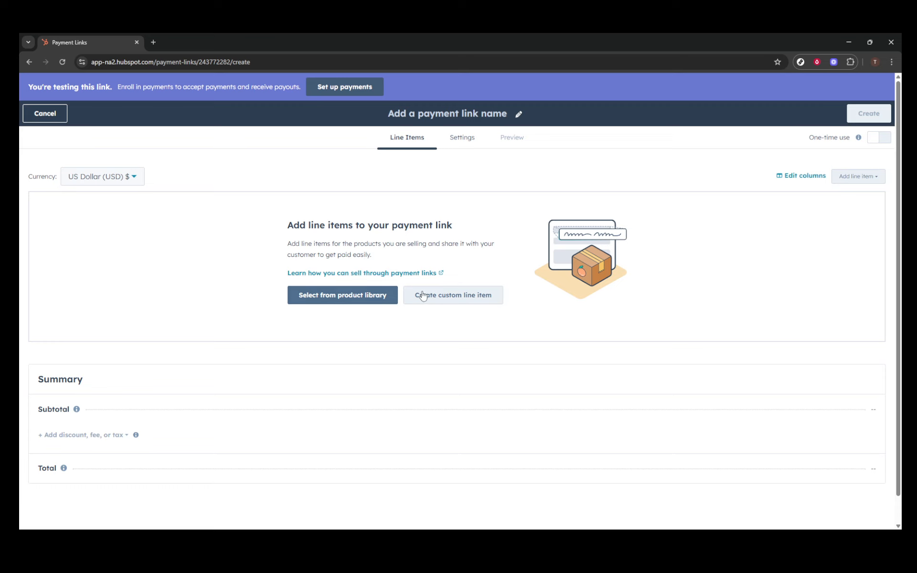
Begin a custom line item named Test with the description PC services and a Monthly billing frequency
left_click(441, 299)
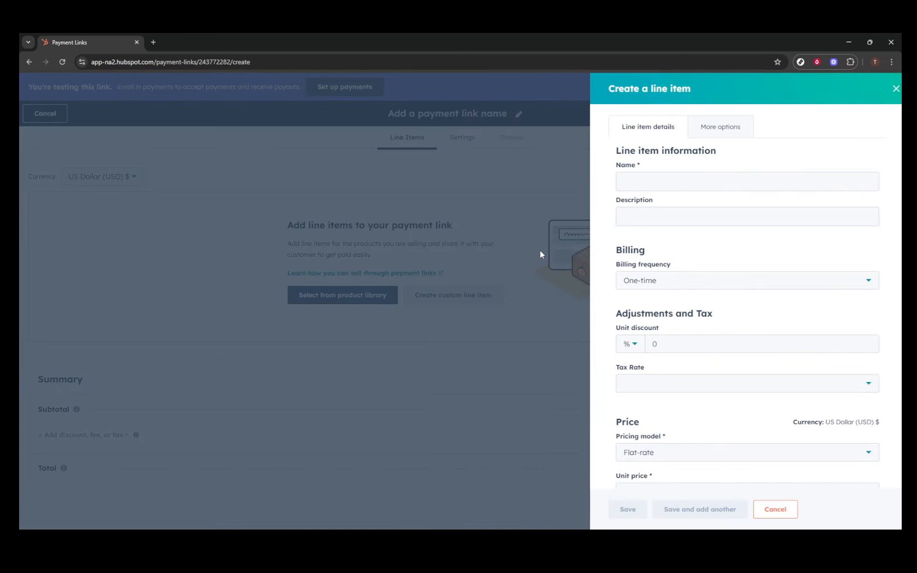
left_click(657, 181)
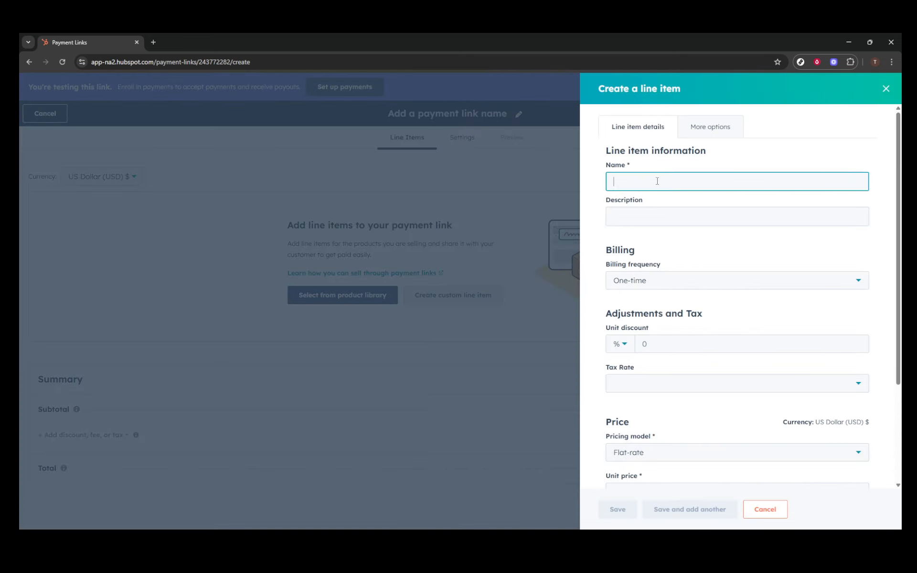
type("N")
key("BackSpace")
type("Test")
left_click(648, 212)
type("PC s")
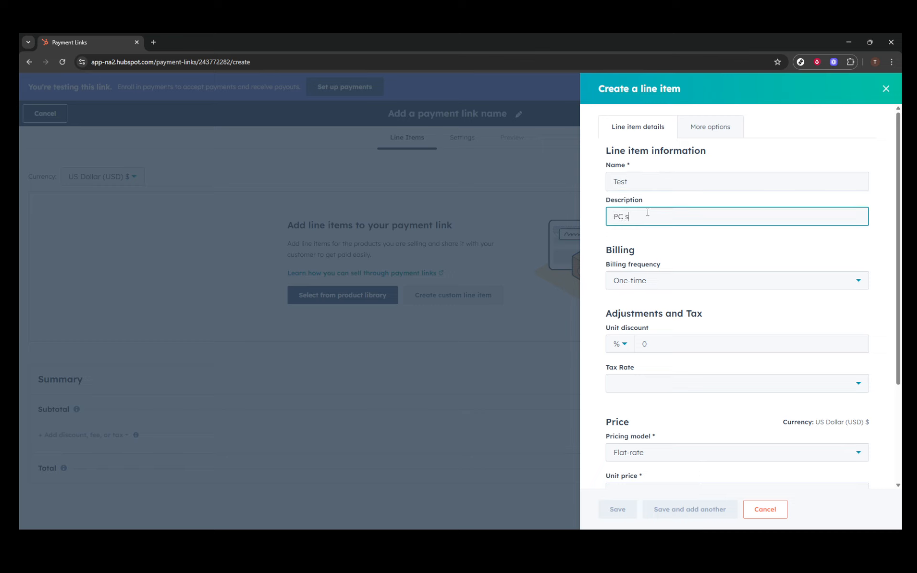
type("ervices")
left_click(654, 282)
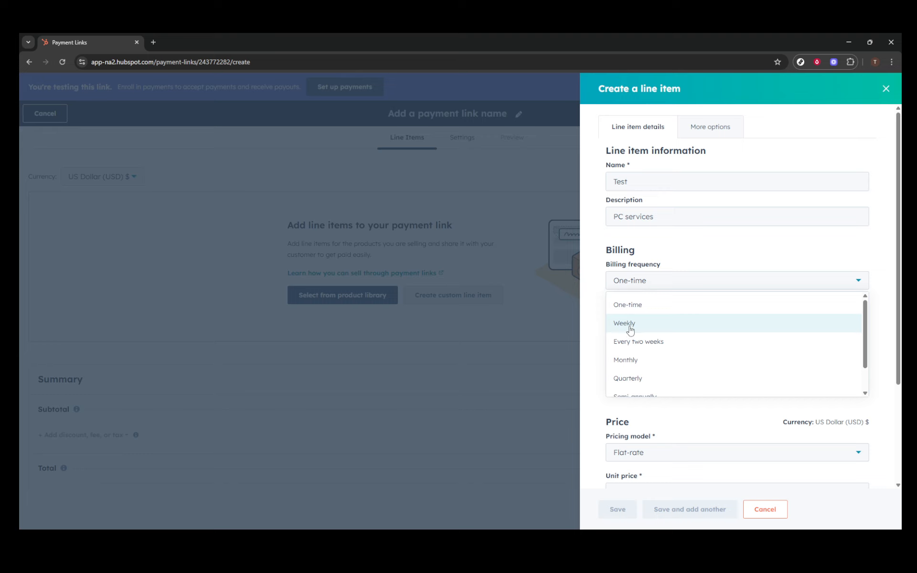
left_click(628, 360)
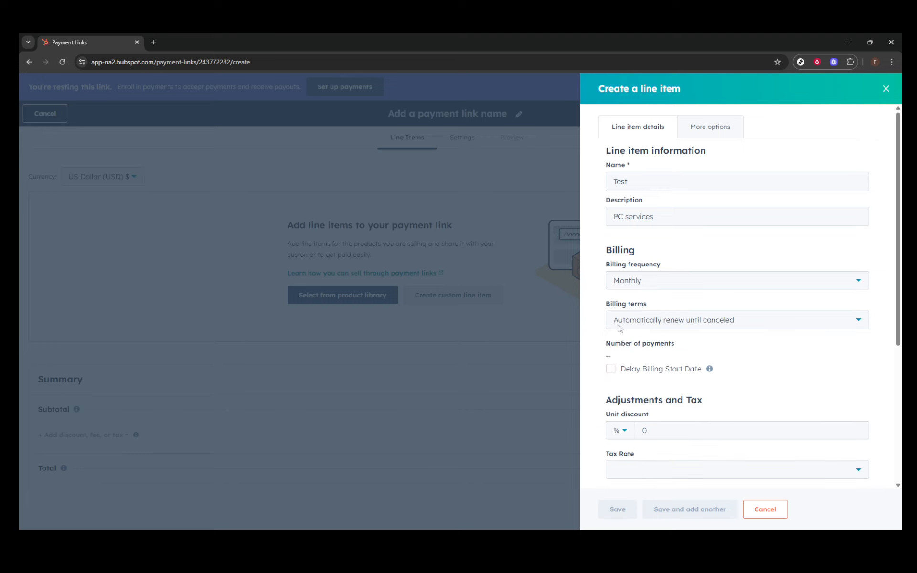
scroll(604, 286, "down", 2)
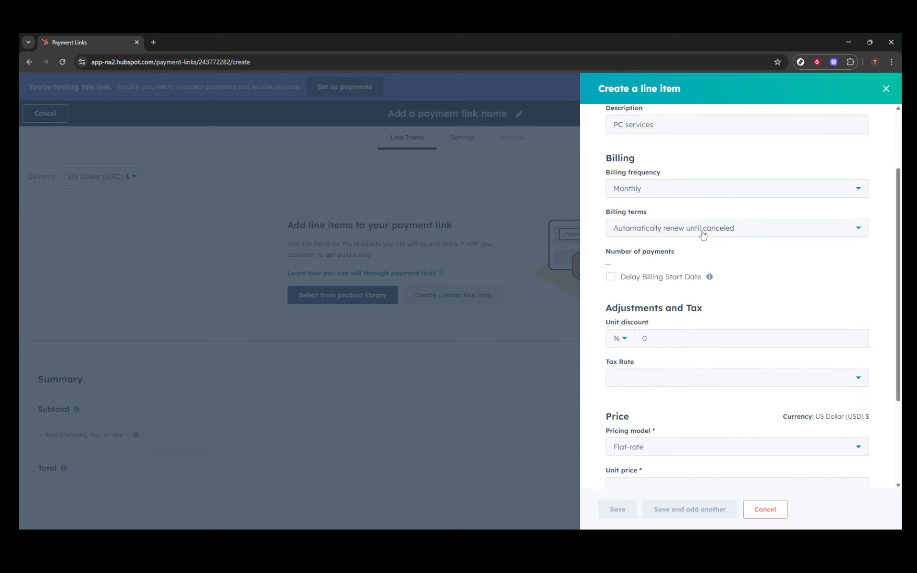
left_click(611, 278)
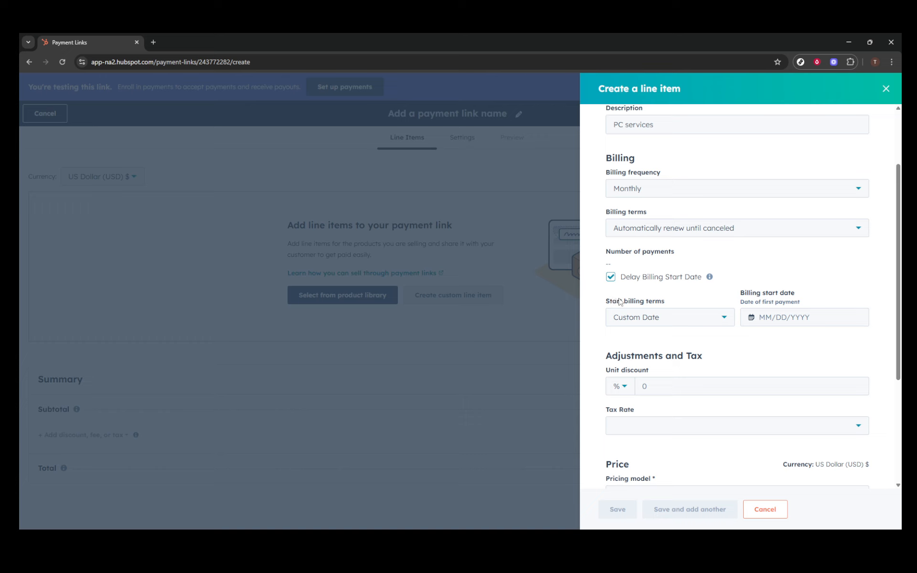
scroll(641, 294, "down", 2)
scroll(641, 294, "down", 1)
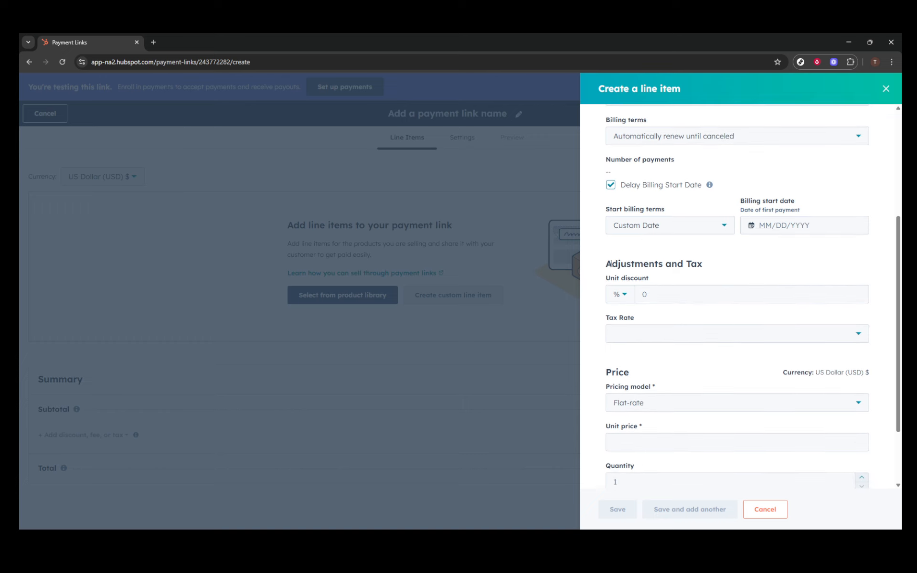
left_click(612, 185)
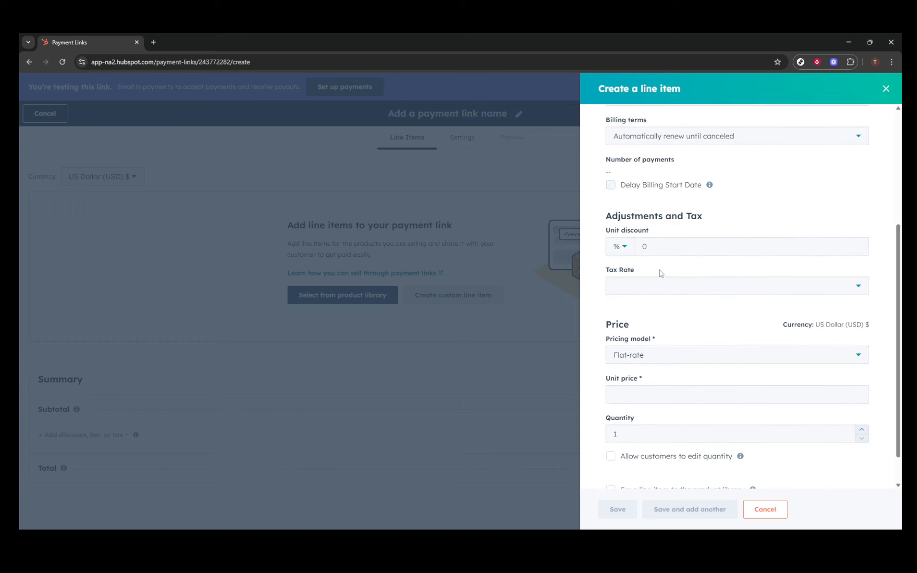
Apply the TestTax 5% tax rate and a unit price of 20 to the line item, and save it
left_click(629, 288)
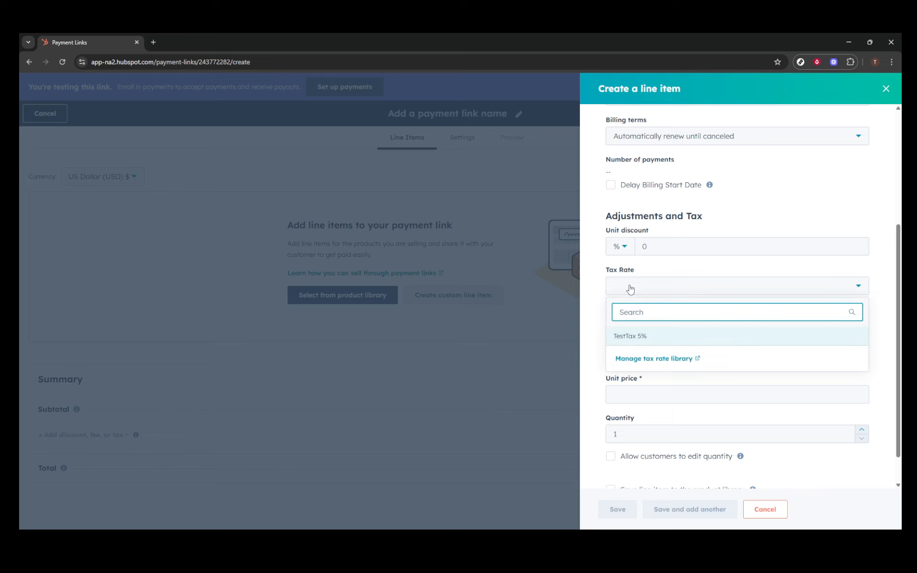
left_click(634, 334)
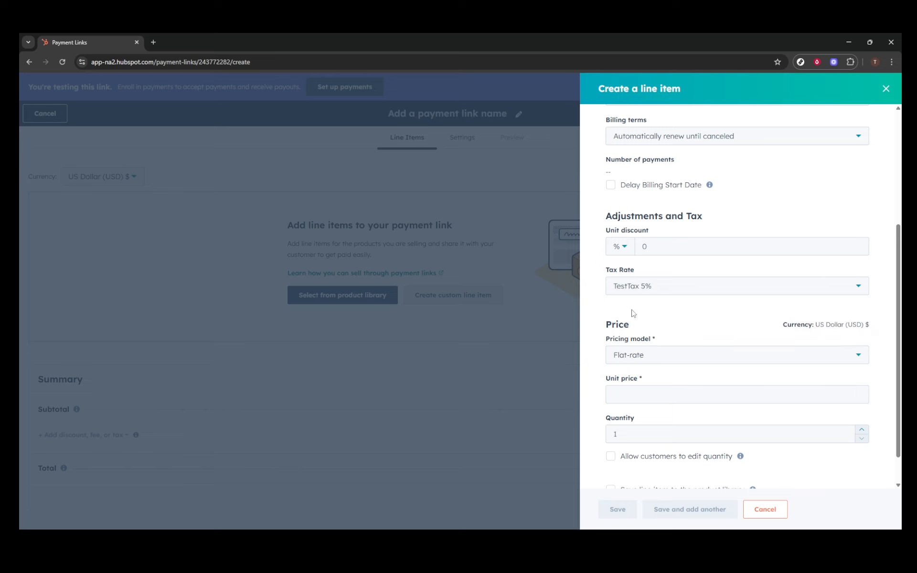
scroll(649, 330, "down", 1)
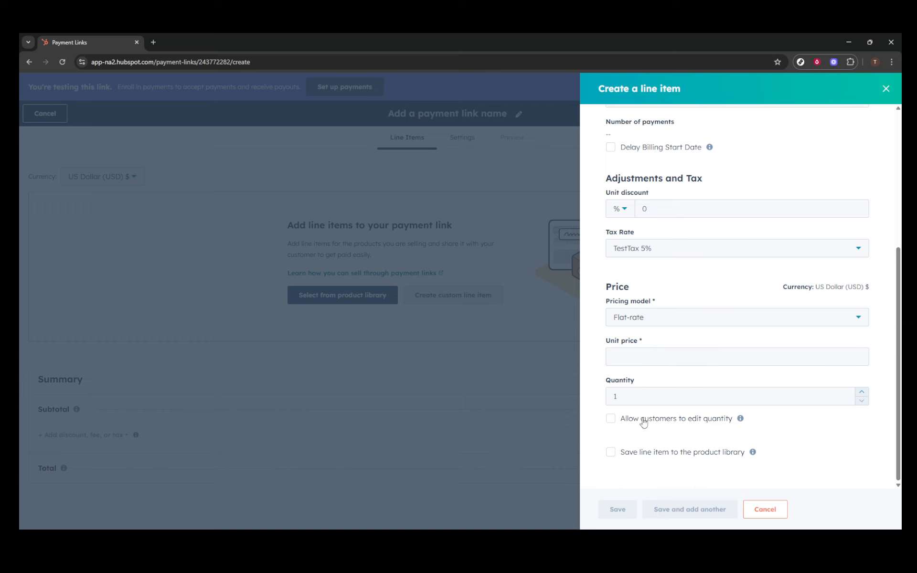
left_click(632, 361)
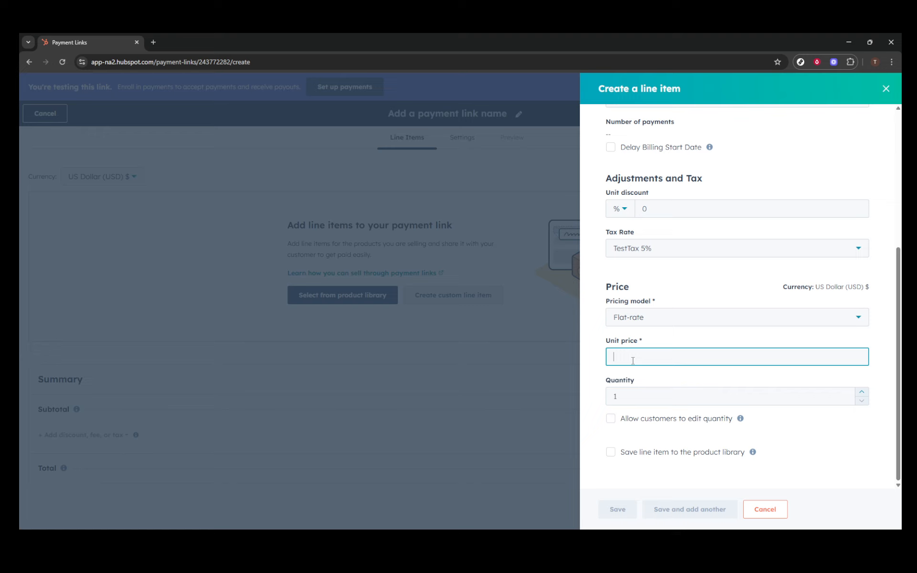
type("20")
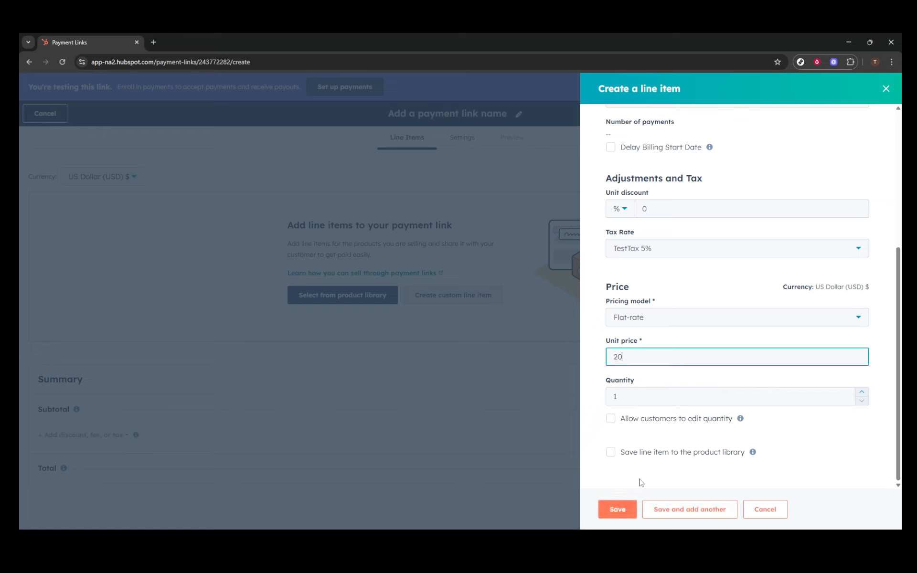
left_click(615, 510)
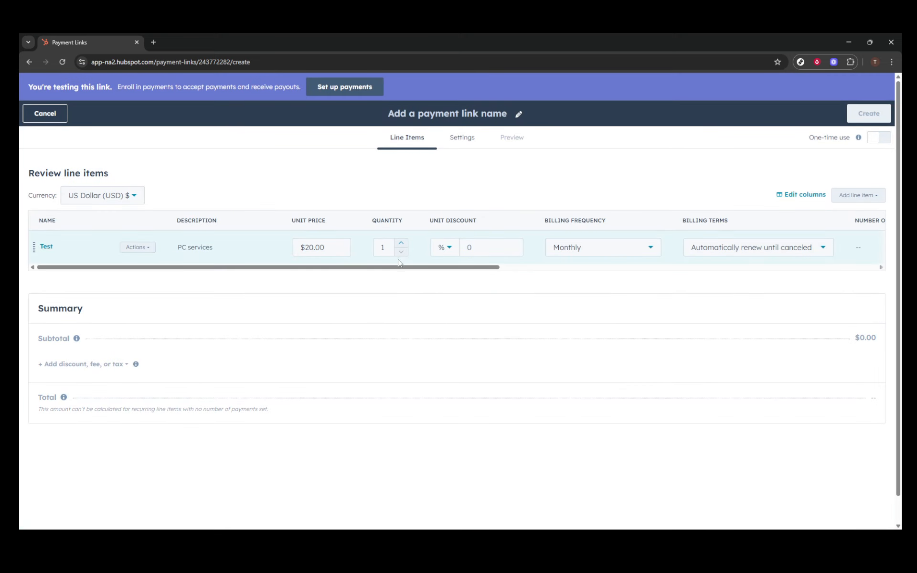
Review the saved line item's columns and preview the payment link's checkout page
left_click_drag(403, 268, 456, 269)
left_click(524, 138)
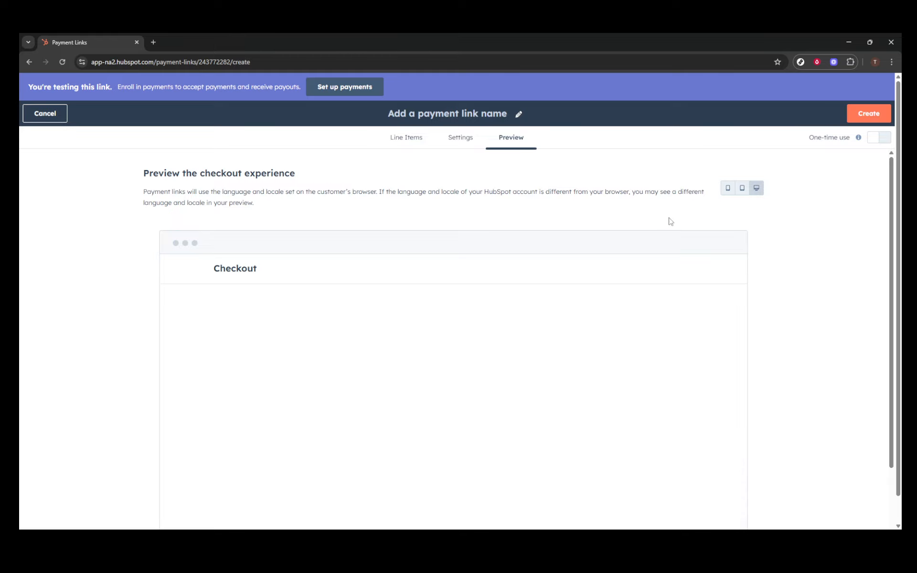
scroll(761, 260, "down", 3)
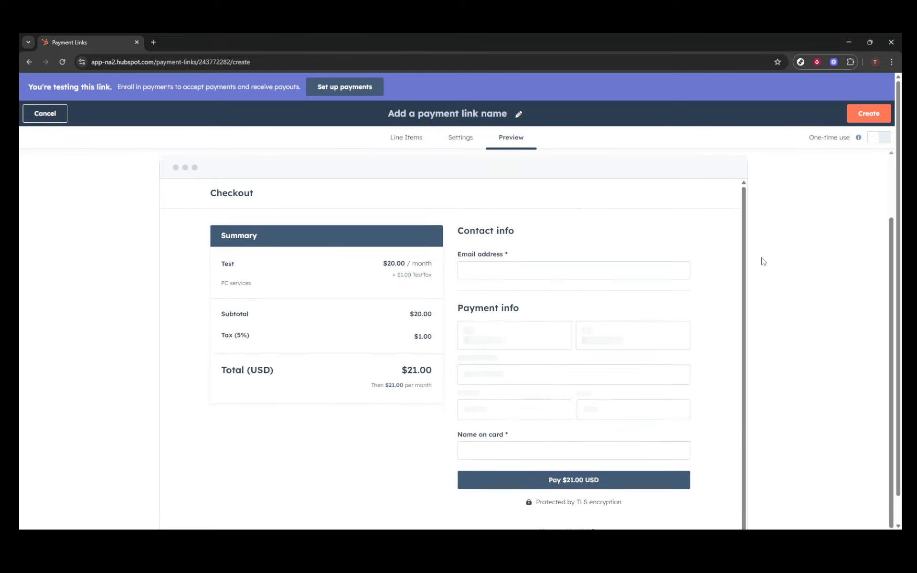
scroll(759, 272, "up", 3)
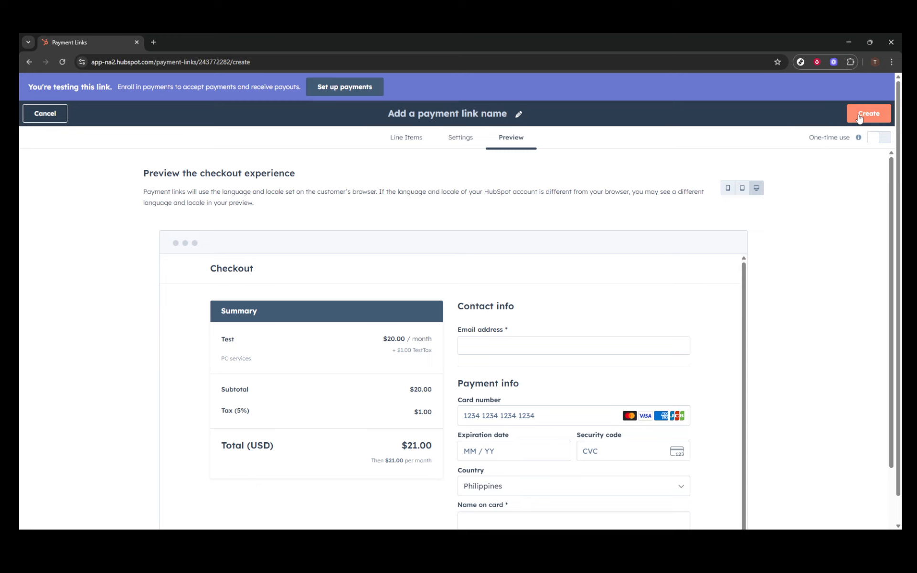
Create the payment link with the name Test and return to the list of payment links
left_click(859, 114)
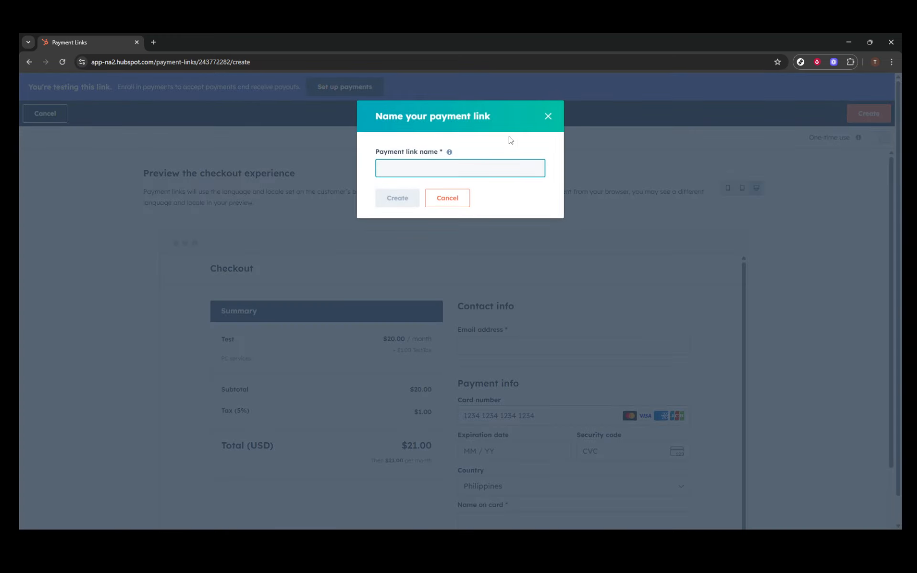
type("Testy")
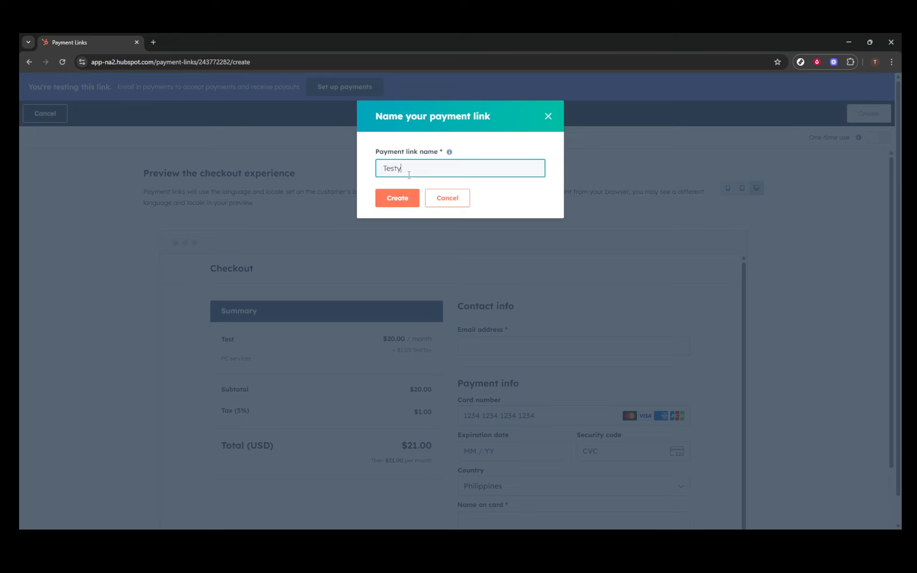
key("BackSpace")
left_click(410, 198)
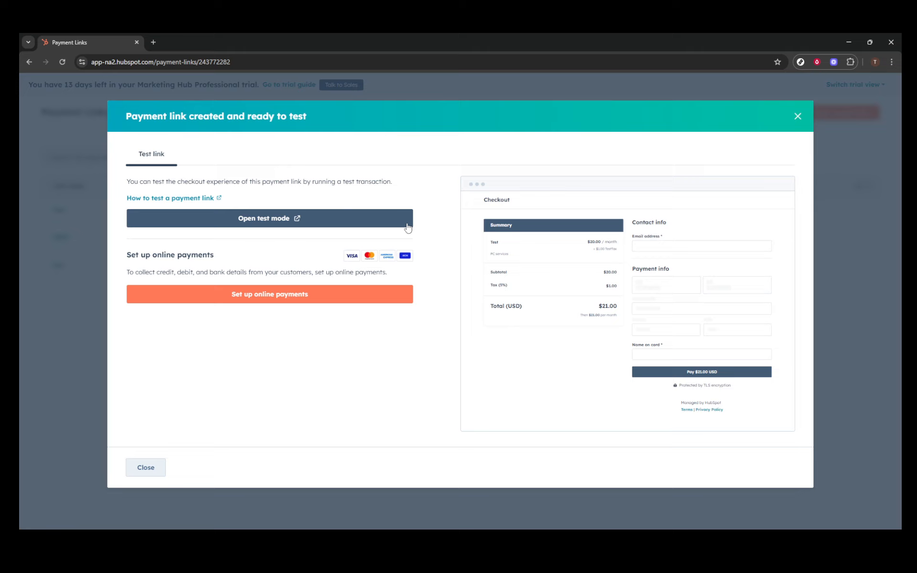
left_click(154, 467)
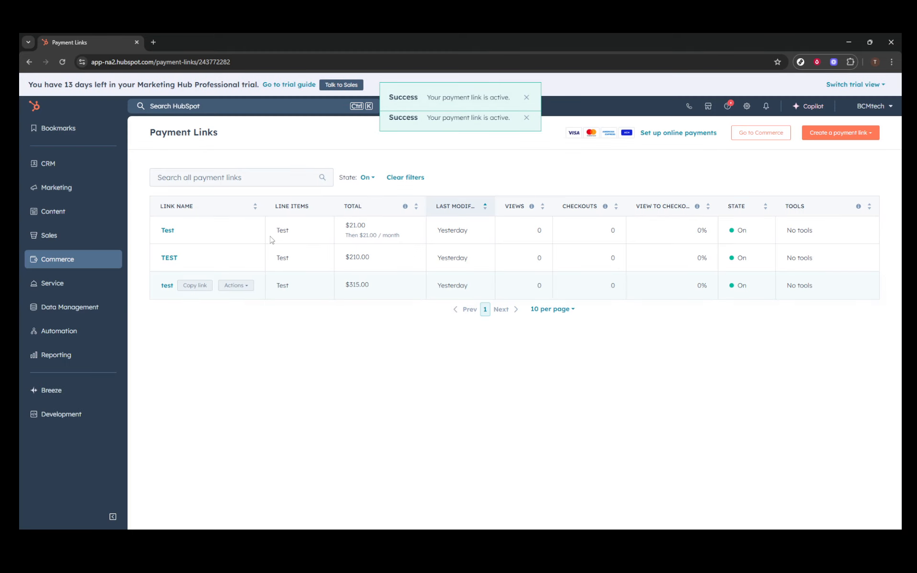